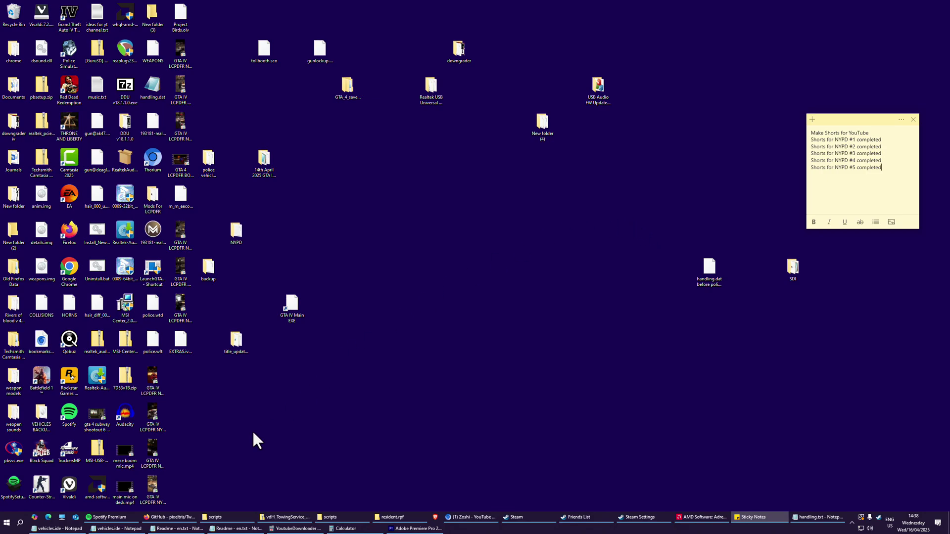
Step: Restore the Firefox window showing the pixeltris/TwitchAdSolutions GitHub repository
{"action": "left_click", "coordinate": [166, 519]}
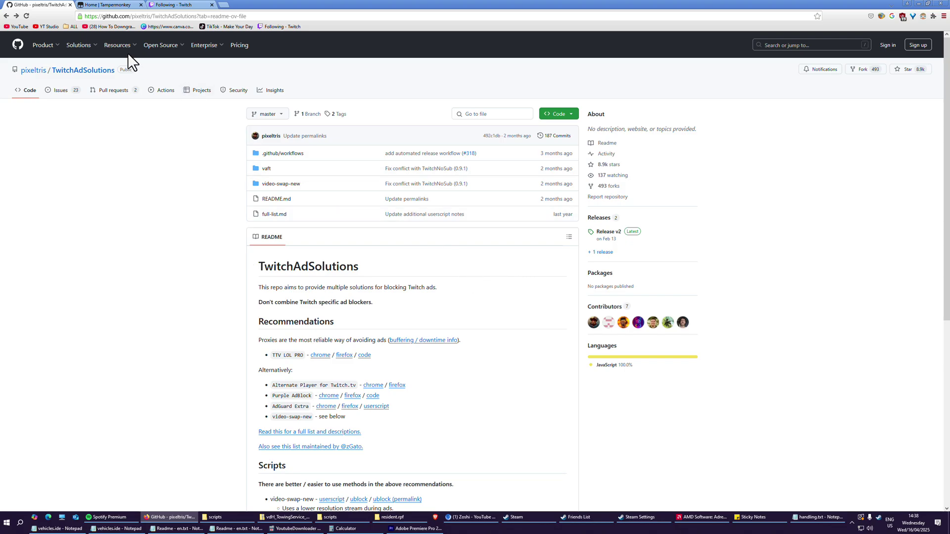
Step: Confirm Tampermonkey is installed via its Firefox Add-ons listing and the extensions list, then return to GitHub
{"action": "left_click", "coordinate": [112, 6]}
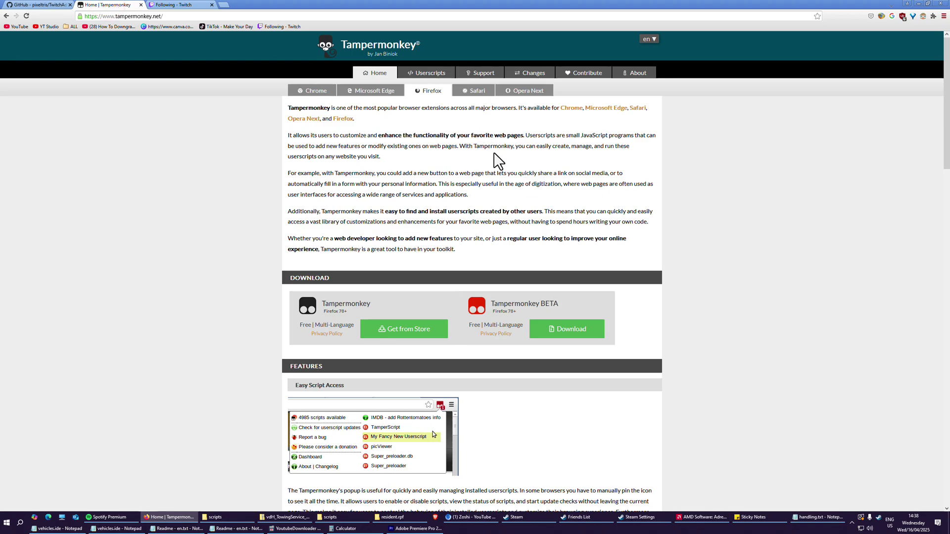
{"action": "left_click", "coordinate": [417, 335]}
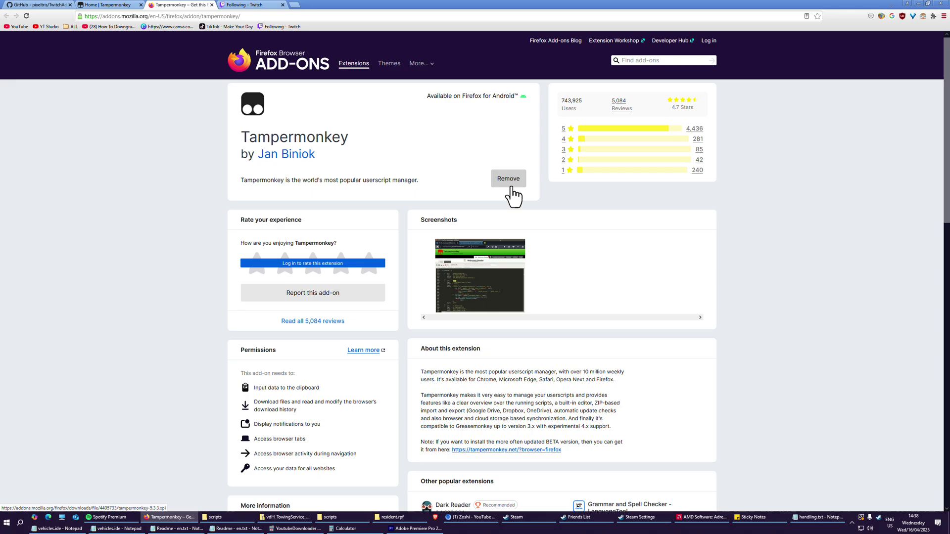
{"action": "left_click", "coordinate": [933, 16]}
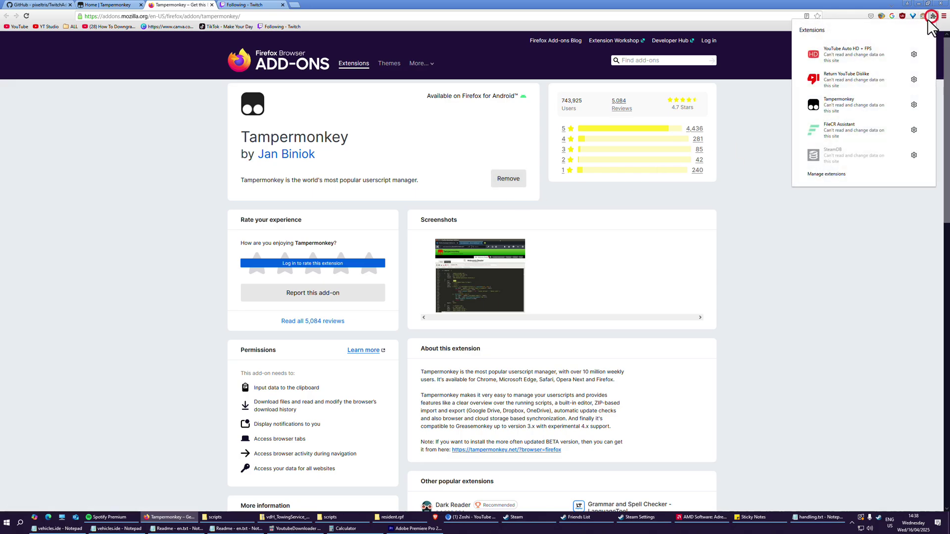
{"action": "left_click", "coordinate": [203, 152]}
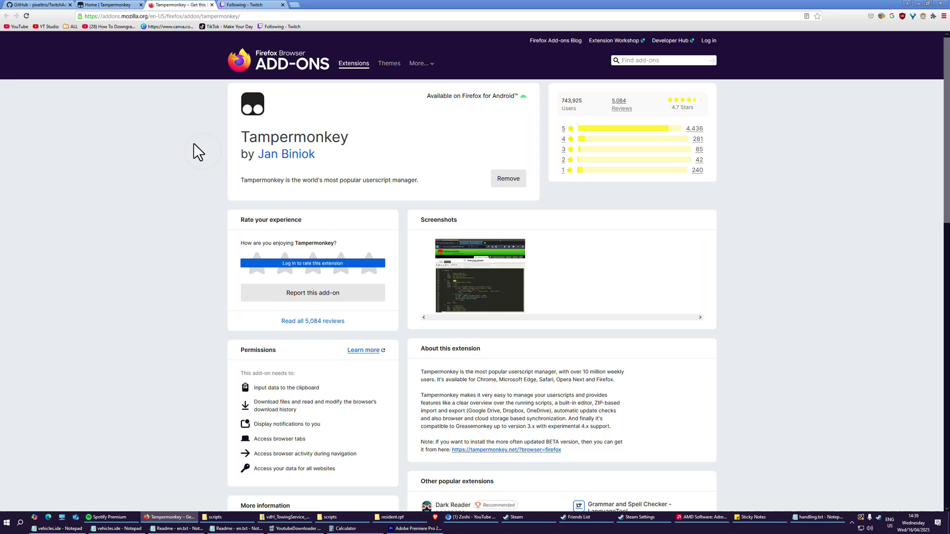
{"action": "left_click", "coordinate": [47, 12]}
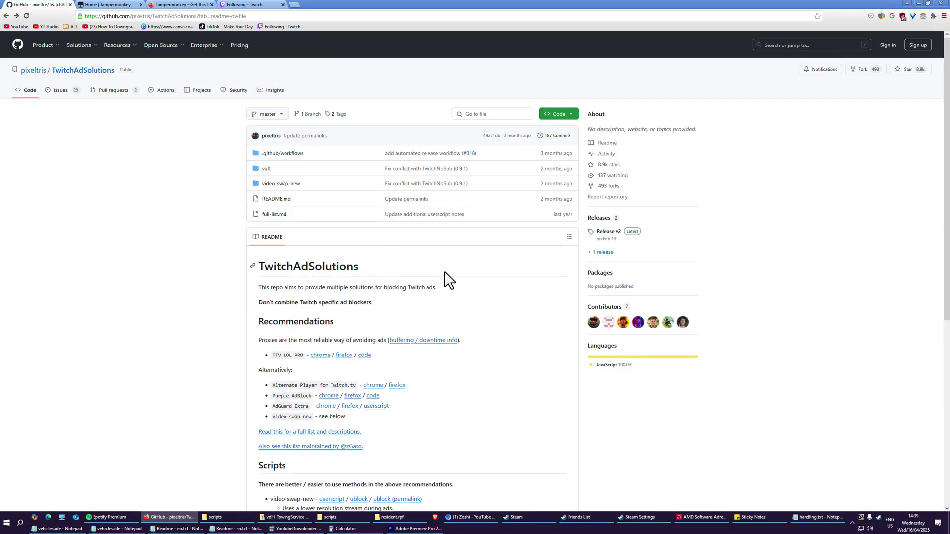
{"action": "scroll", "coordinate": [483, 261], "scroll_direction": "down", "scroll_amount": 3}
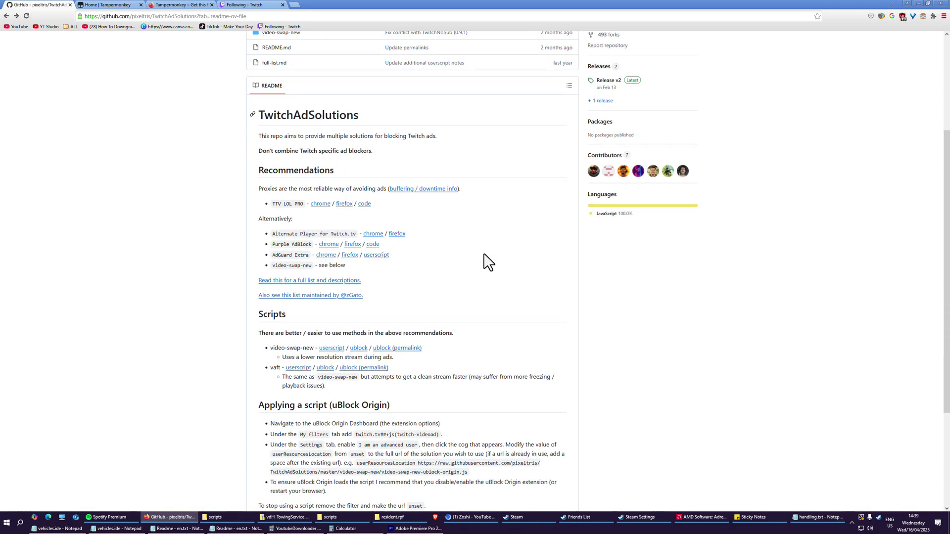
Step: Install the vaft userscript from the README's Scripts section through Tampermonkey's install page
{"action": "left_click", "coordinate": [297, 369]}
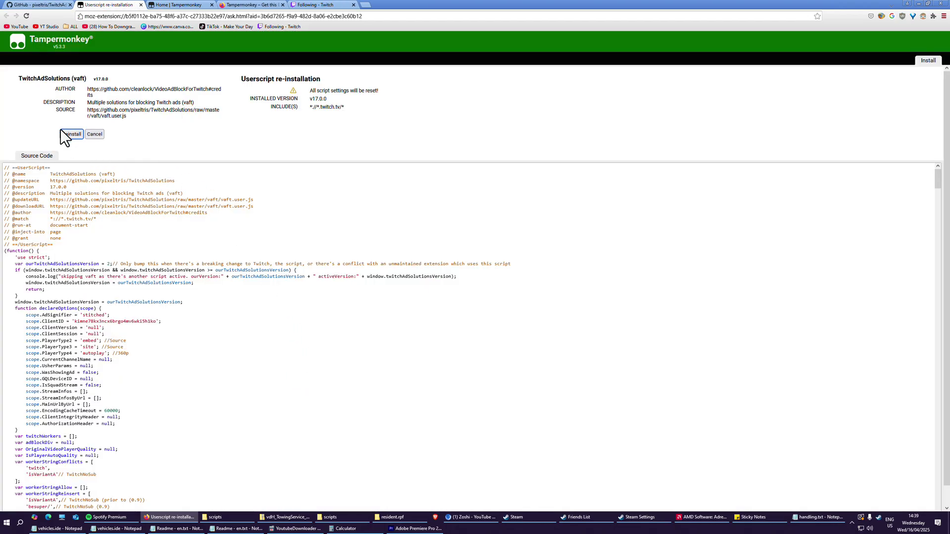
{"action": "left_click", "coordinate": [72, 136]}
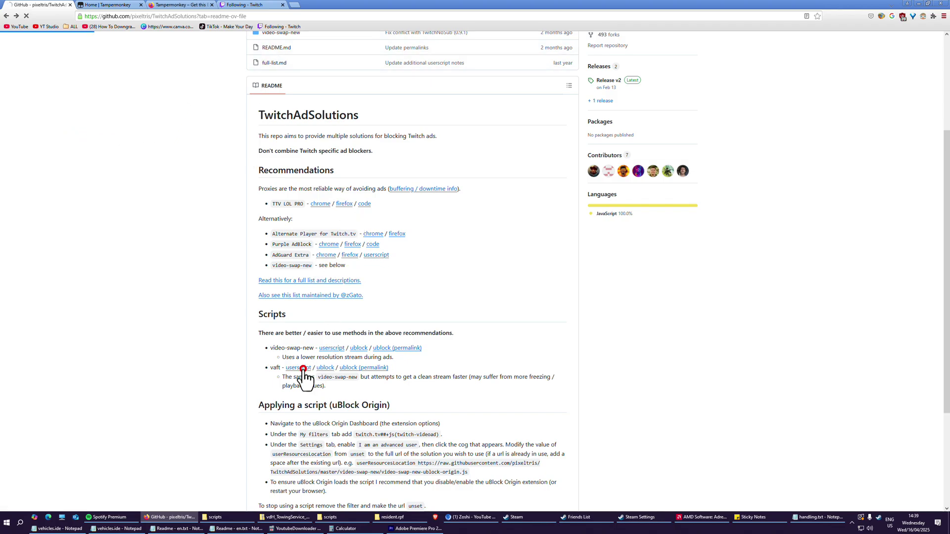
Step: Reinstall the vaft userscript and open Tampermonkey's Installed Userscripts dashboard
{"action": "left_click", "coordinate": [301, 369]}
{"action": "left_click", "coordinate": [72, 134]}
{"action": "left_click", "coordinate": [933, 16]}
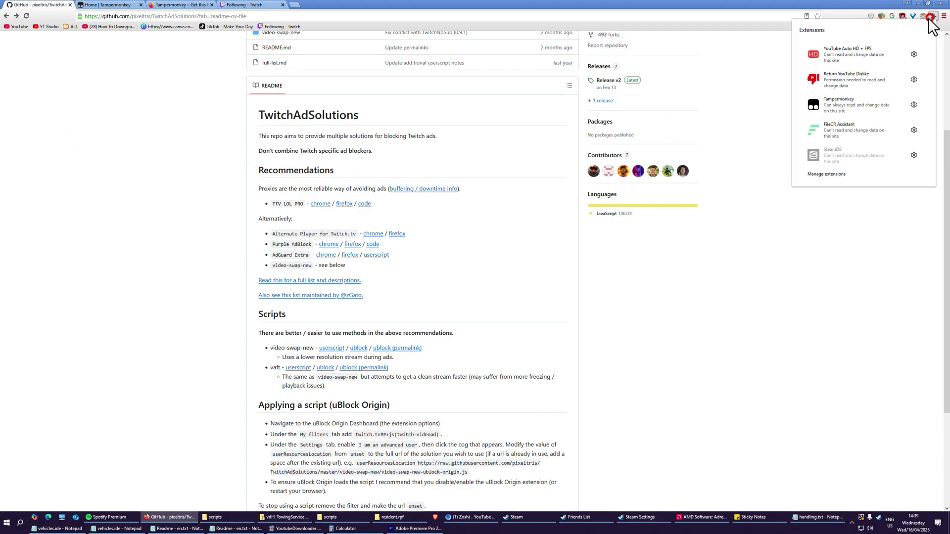
{"action": "left_click", "coordinate": [863, 96]}
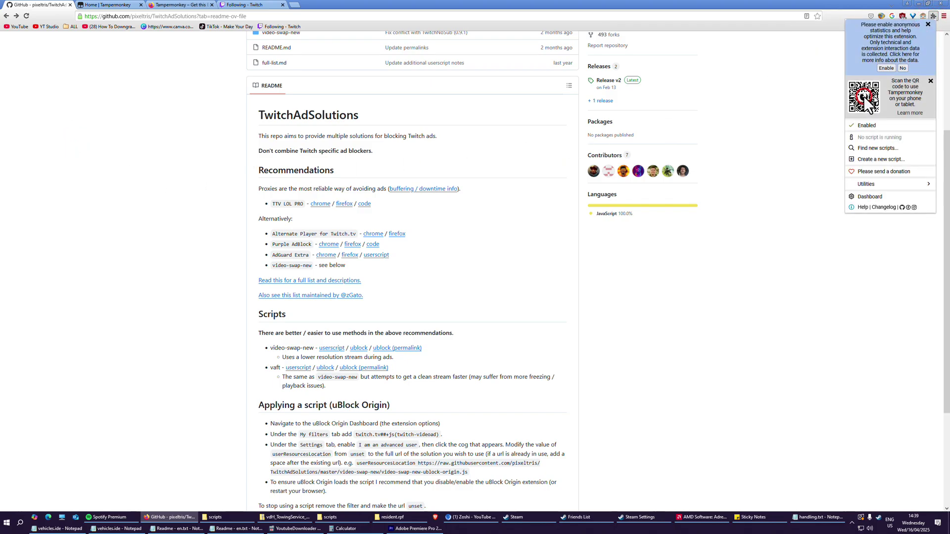
{"action": "left_click", "coordinate": [881, 196]}
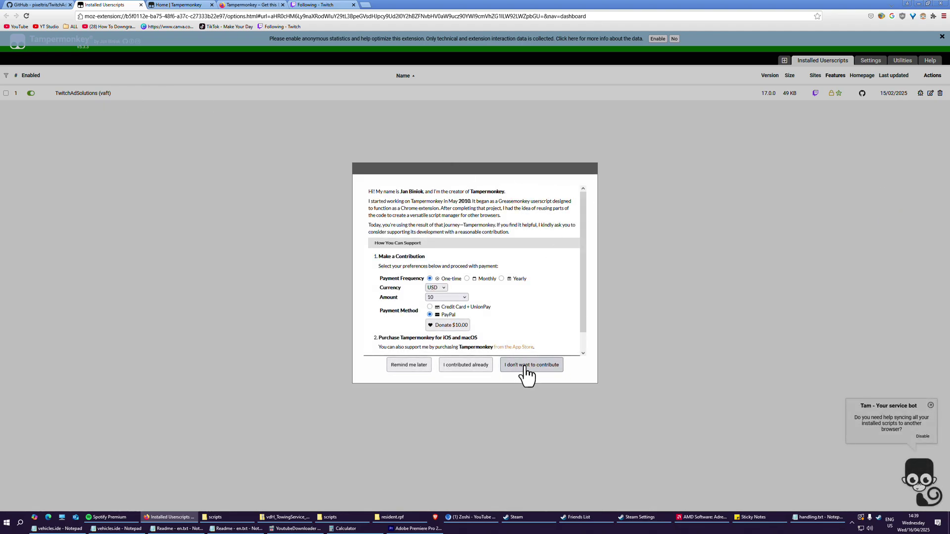
Step: Dismiss the donation prompt and check the ad blocker's status for the page
{"action": "left_click", "coordinate": [410, 366]}
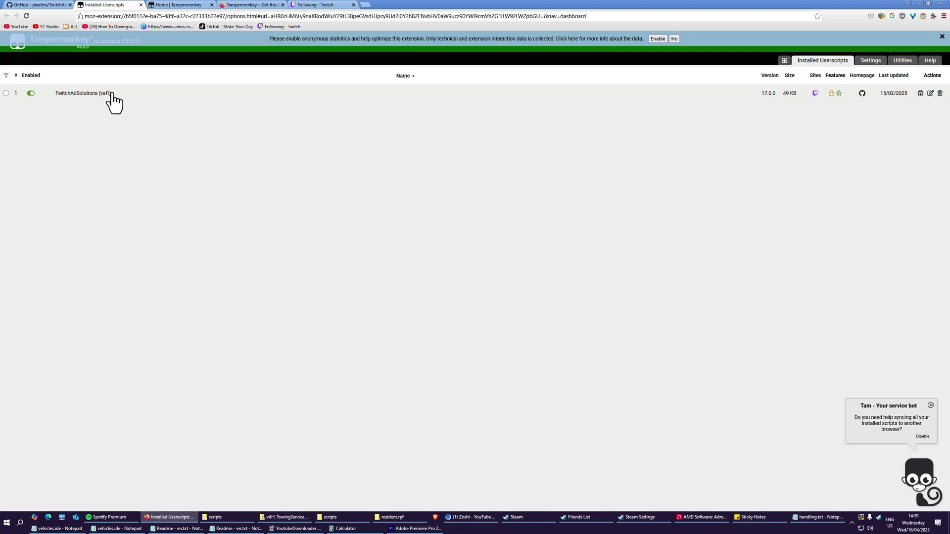
{"action": "left_click", "coordinate": [902, 16]}
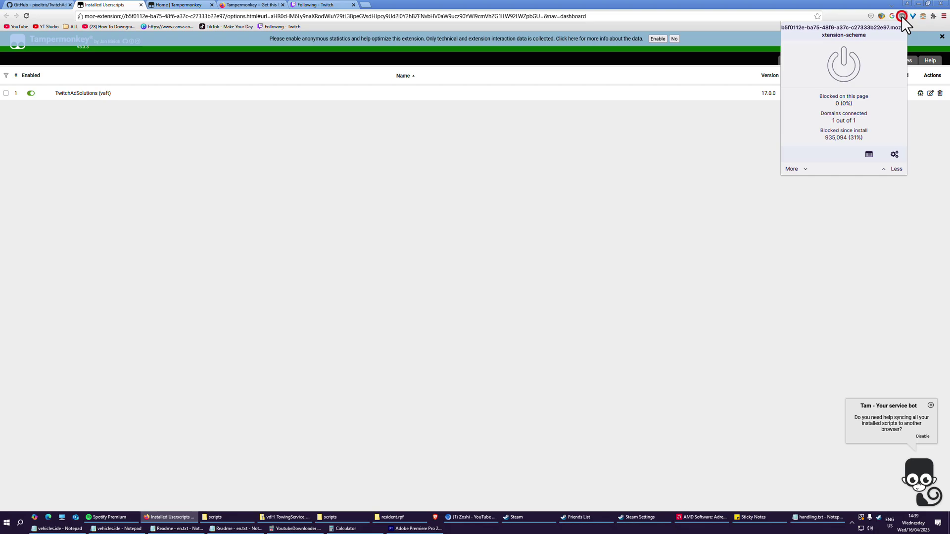
{"action": "left_click", "coordinate": [593, 146]}
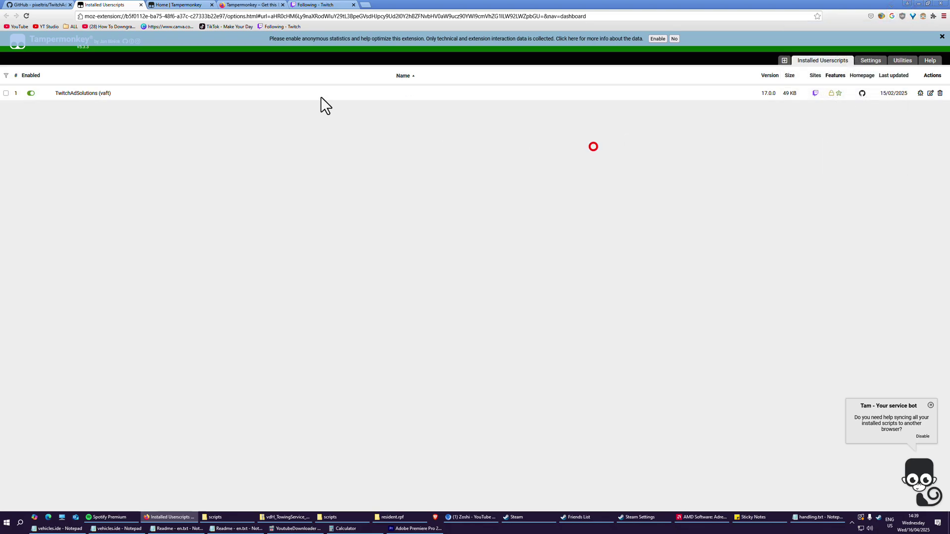
Step: Open a live channel from the 'Following - Twitch' page's Live channels list
{"action": "left_click", "coordinate": [320, 5]}
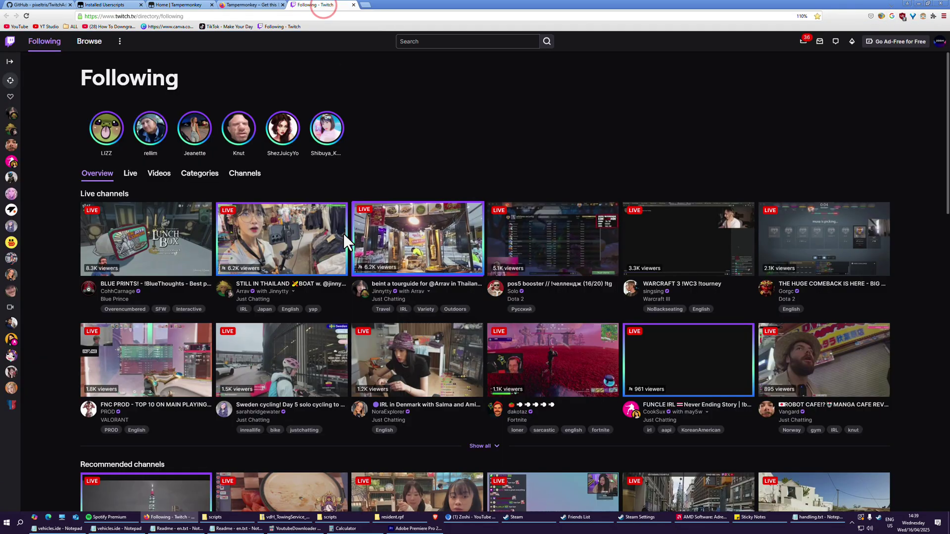
{"action": "left_click", "coordinate": [299, 249]}
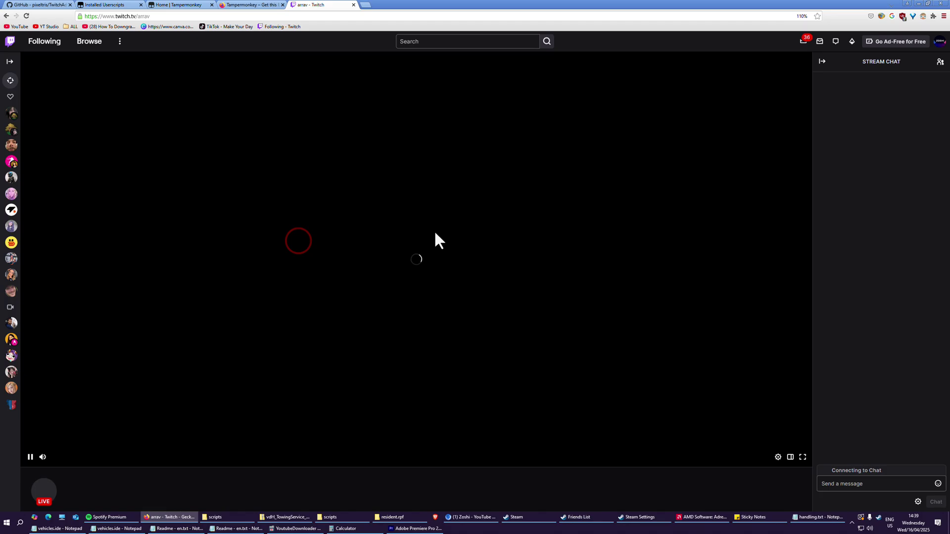